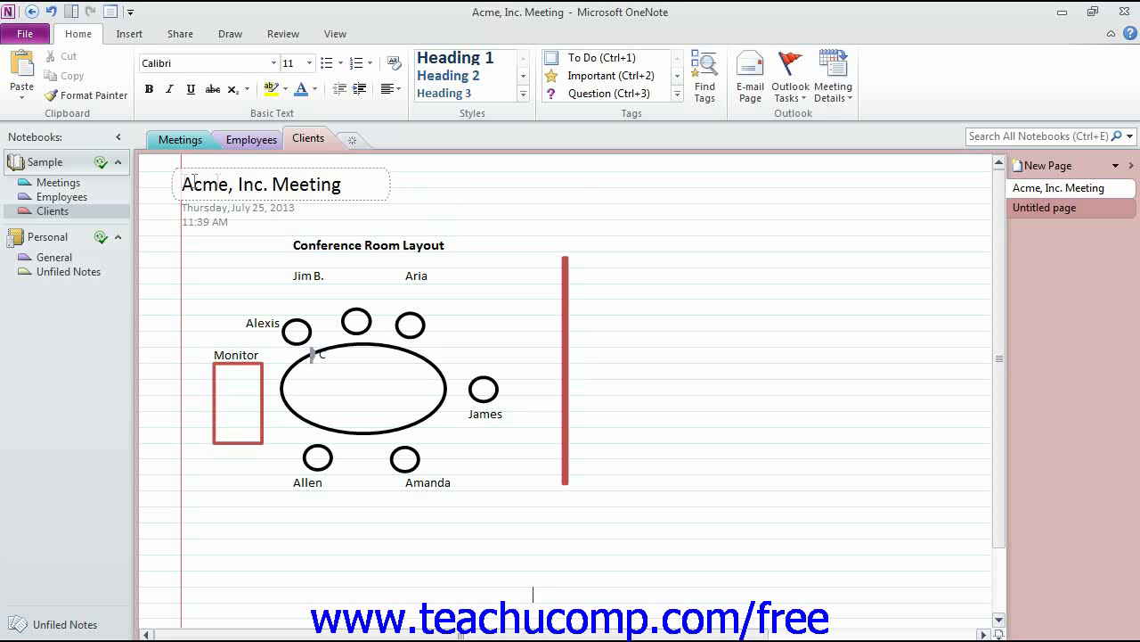
- Collapse the notebook navigation pane and the page list, and expand both again
left_click(117, 136)
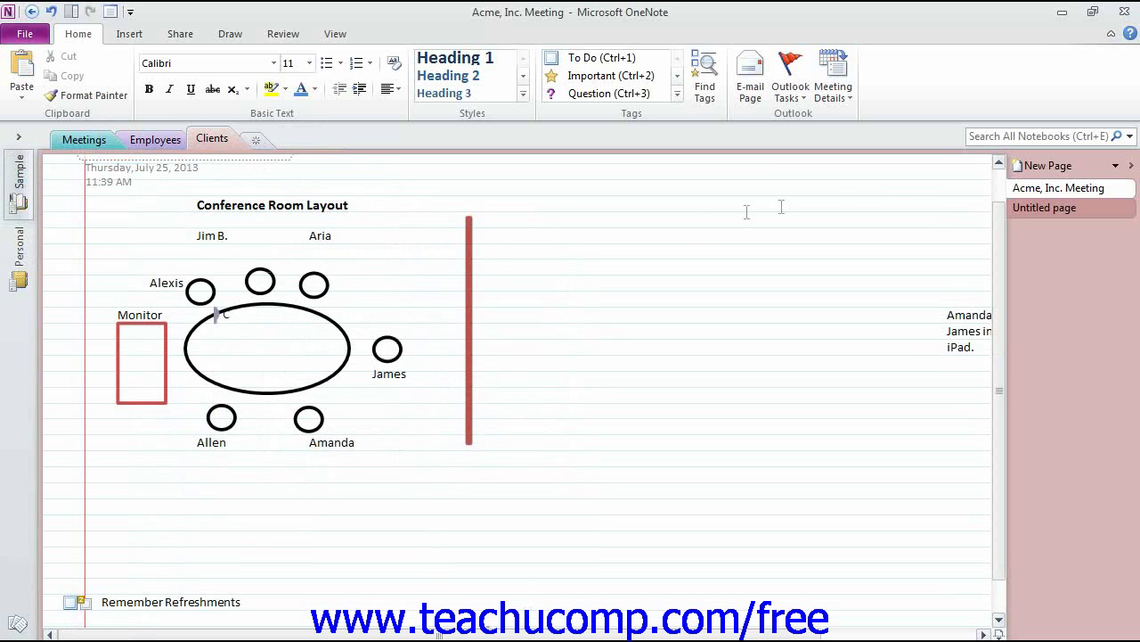
left_click(1131, 166)
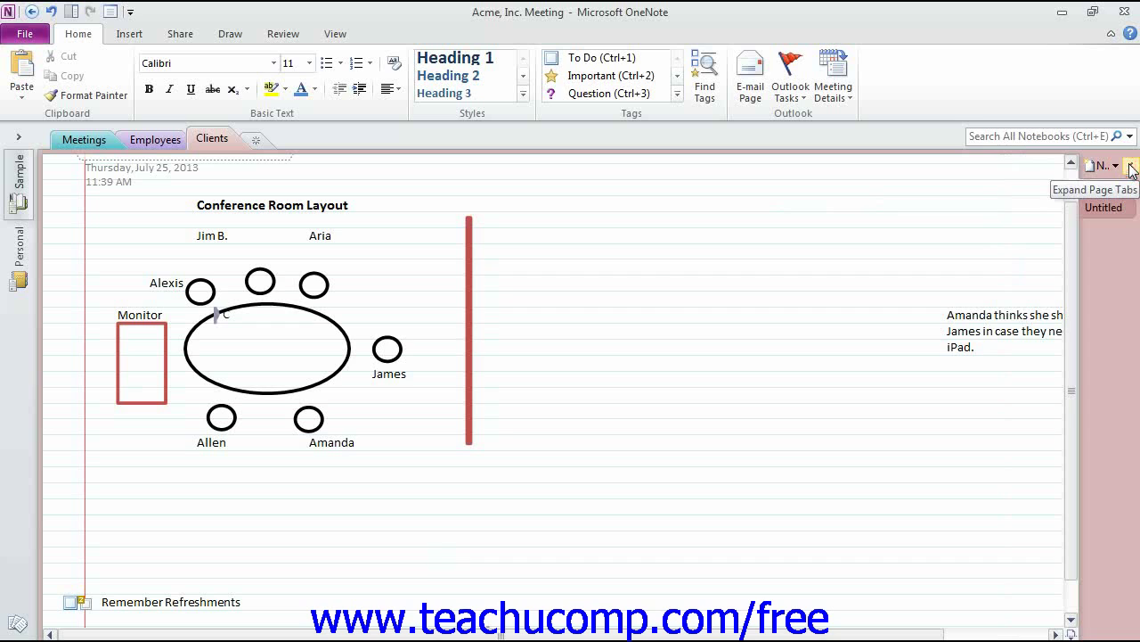
left_click(1131, 165)
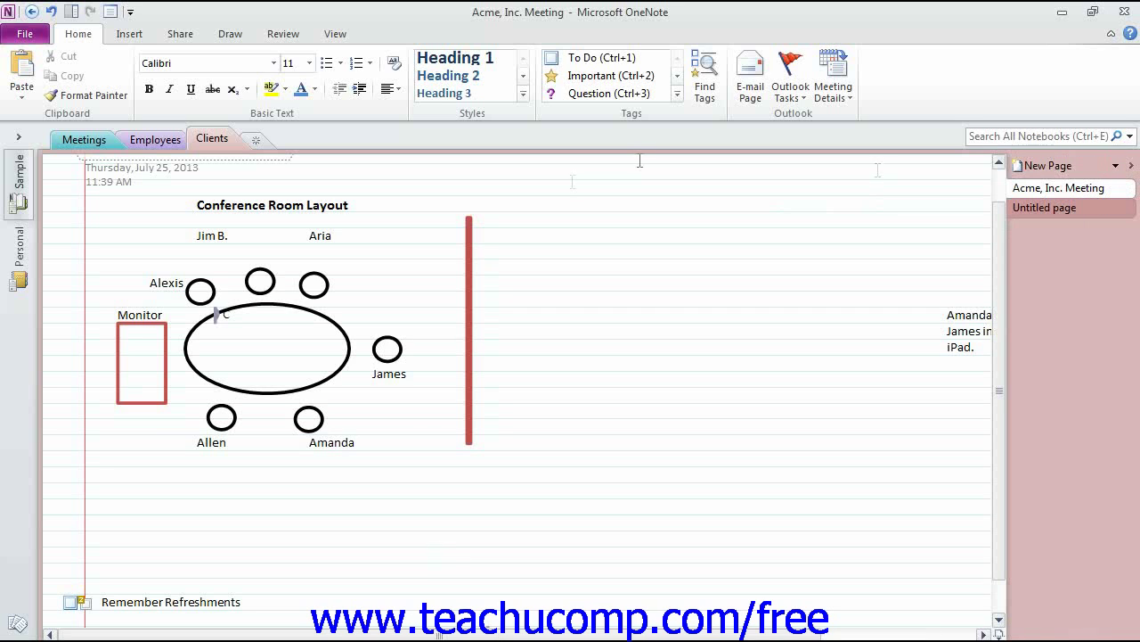
left_click(18, 136)
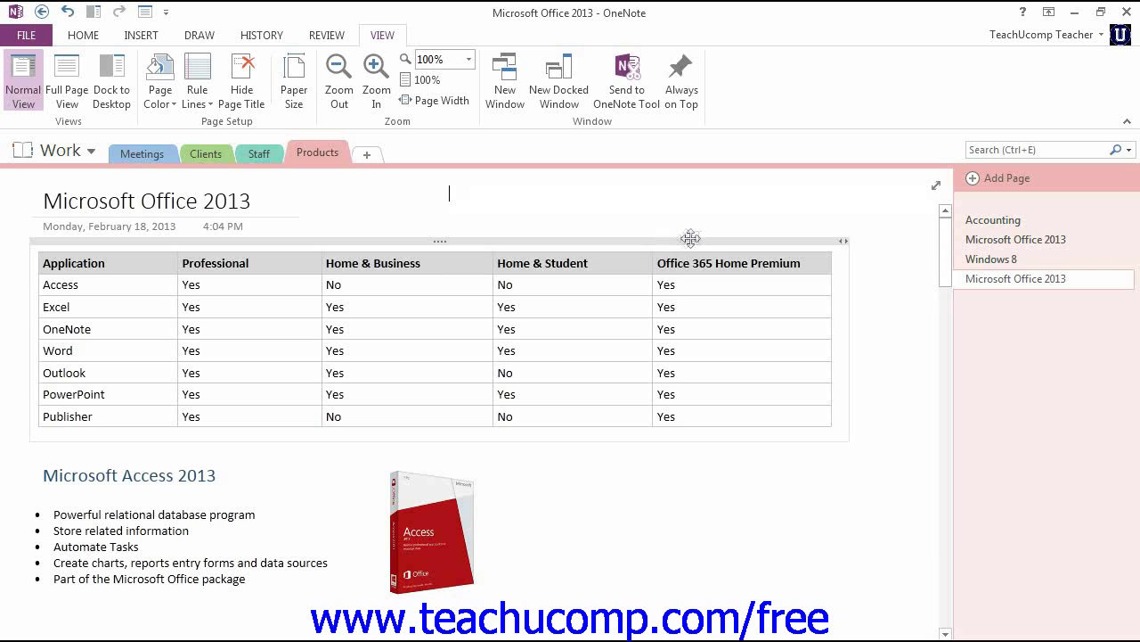
- Show the Microsoft Office 2013 page in Full Page View and return to Normal View, two times
left_click(935, 189)
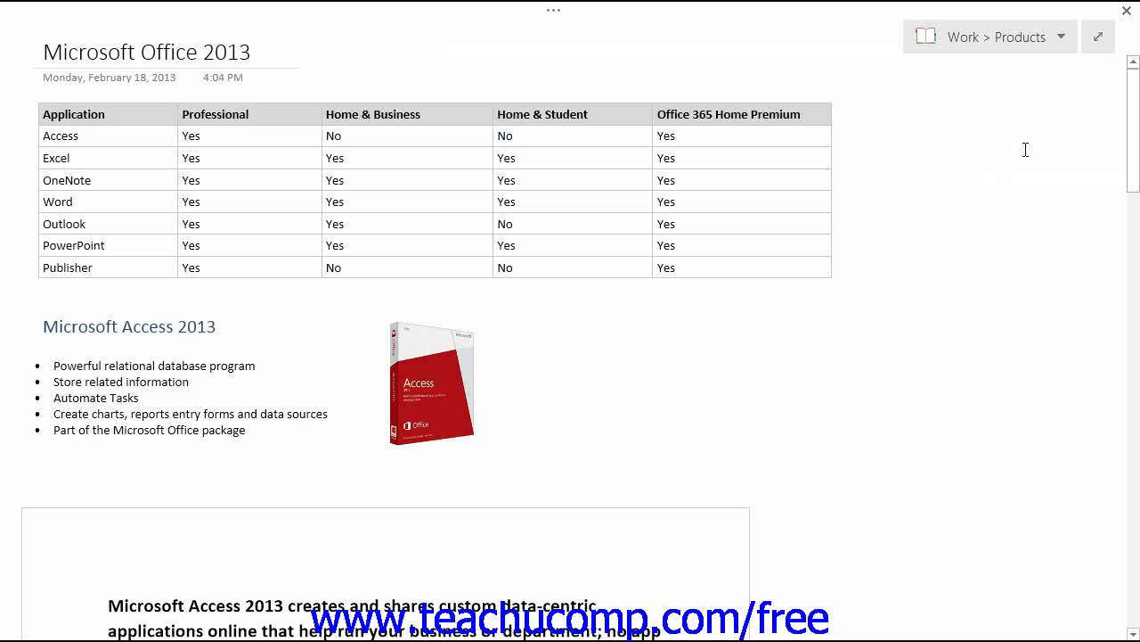
left_click(1102, 39)
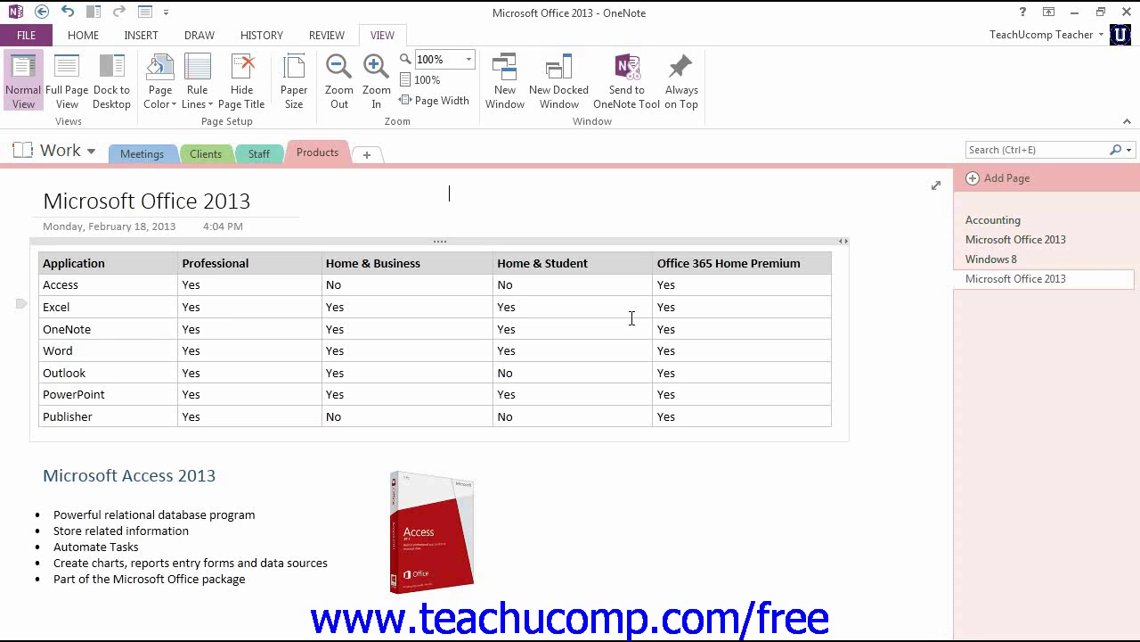
left_click(381, 37)
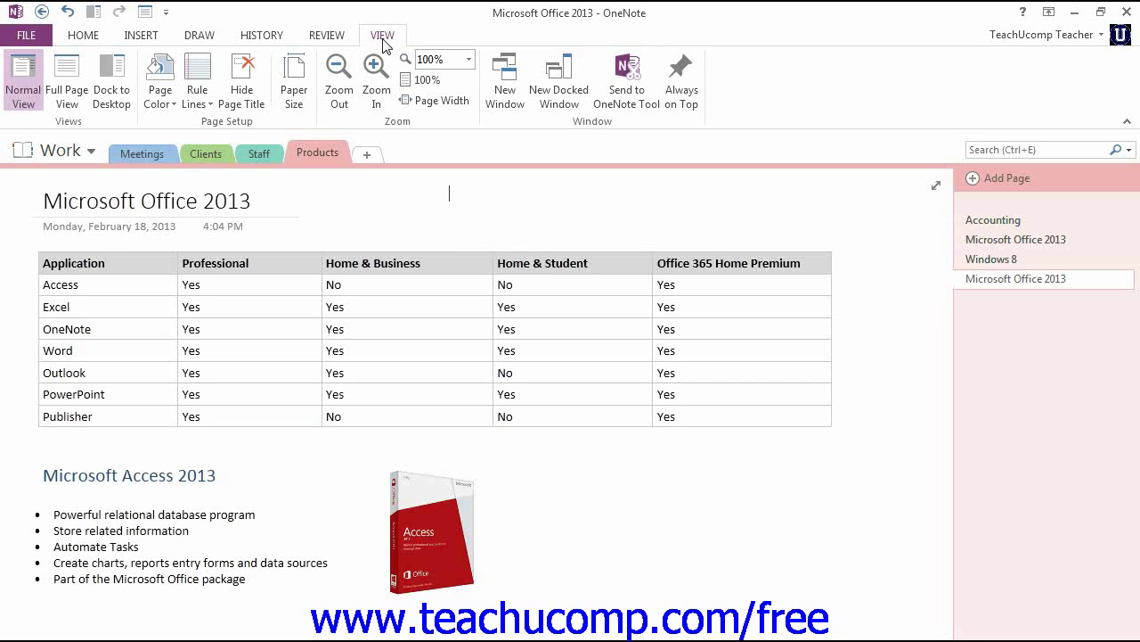
left_click(55, 118)
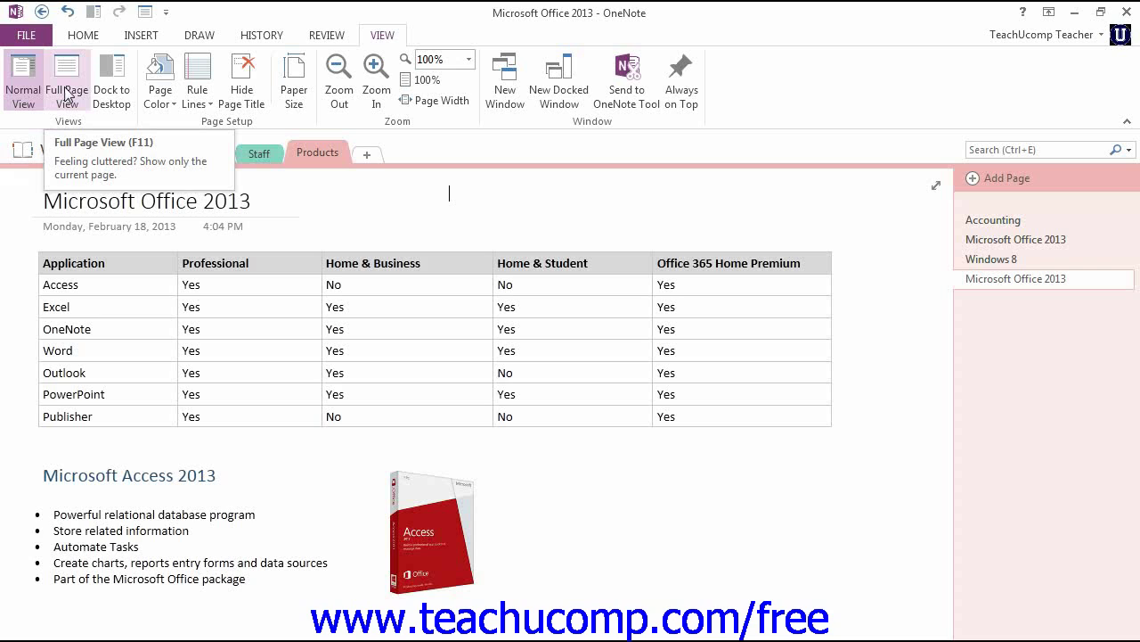
left_click(66, 94)
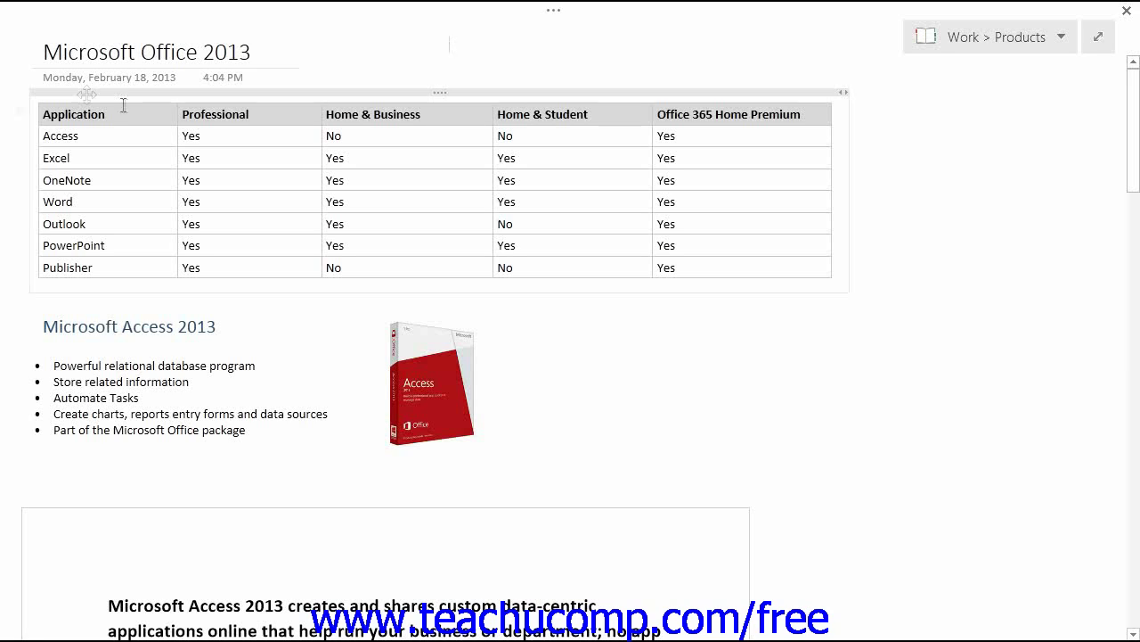
left_click(1097, 42)
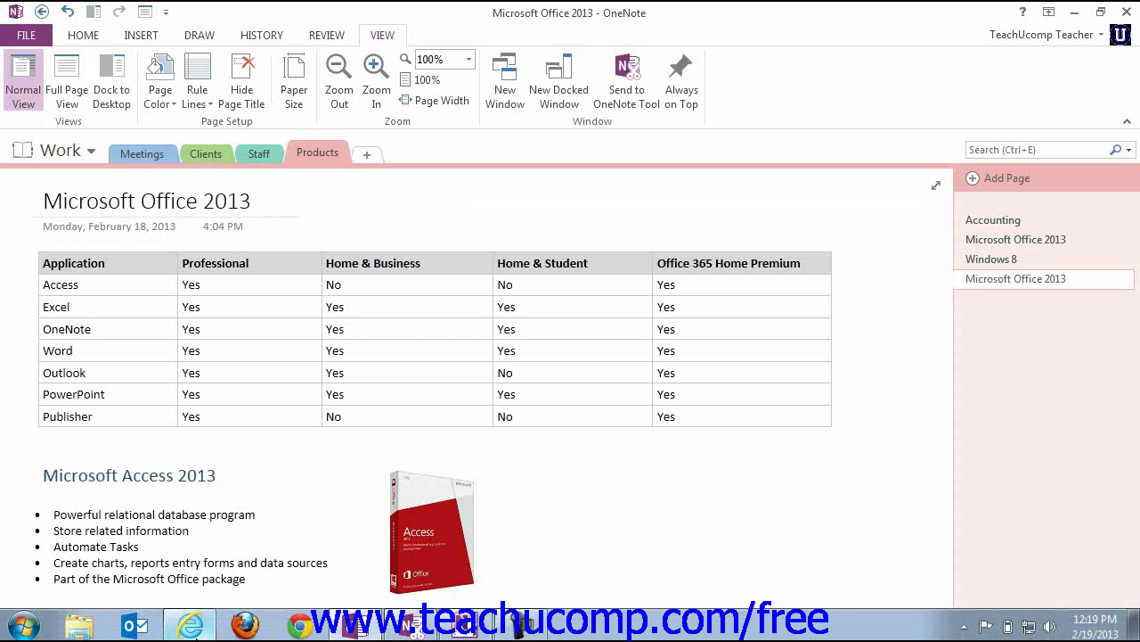
- Bring up the Office.com browser window, switch back to OneNote, dock it to the desktop beside the browser and restore Normal View
left_click(189, 628)
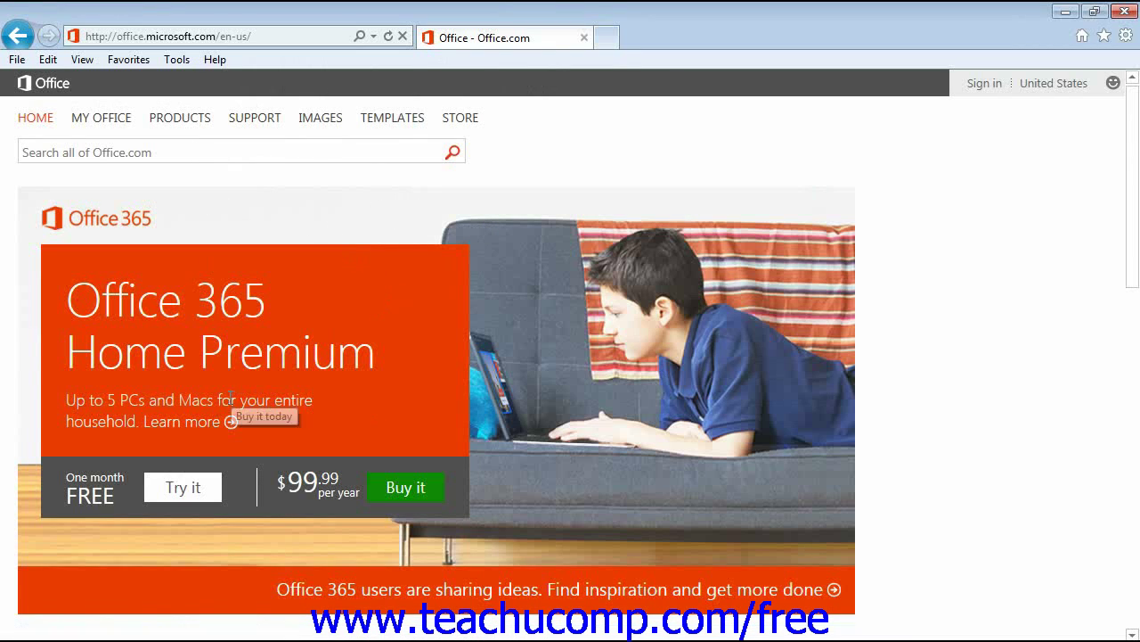
key("alt")
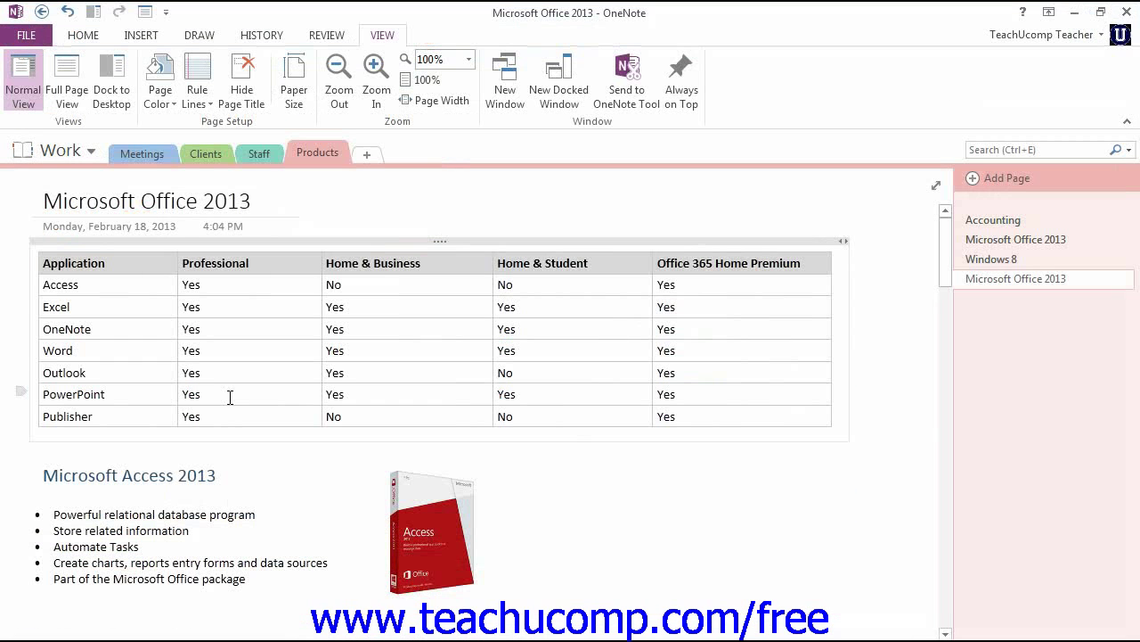
left_click(110, 100)
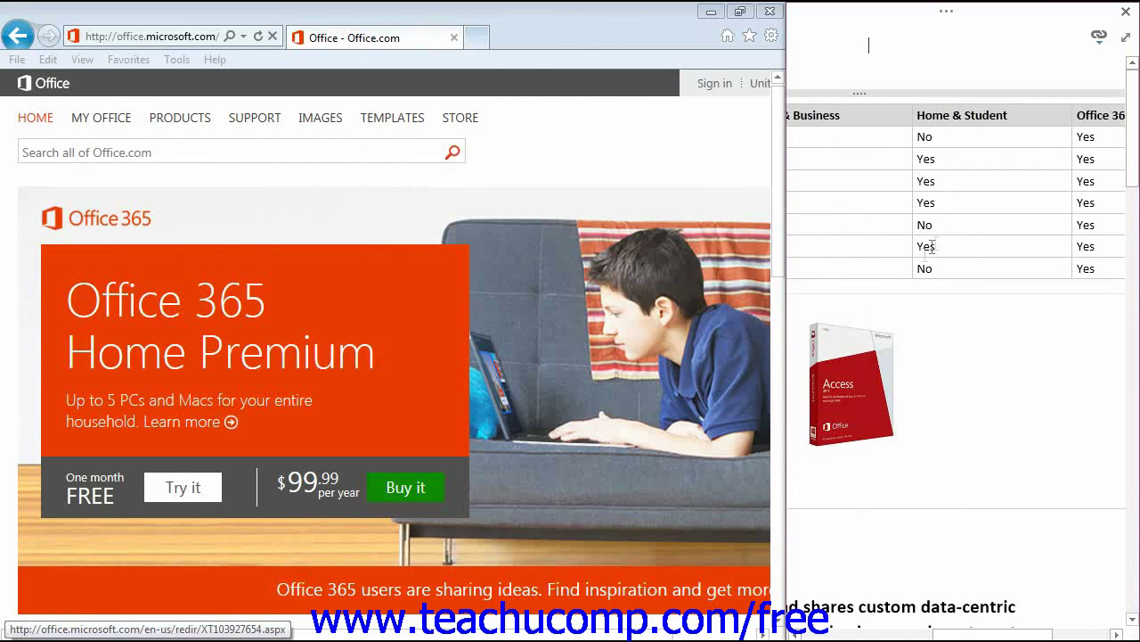
left_click(1128, 44)
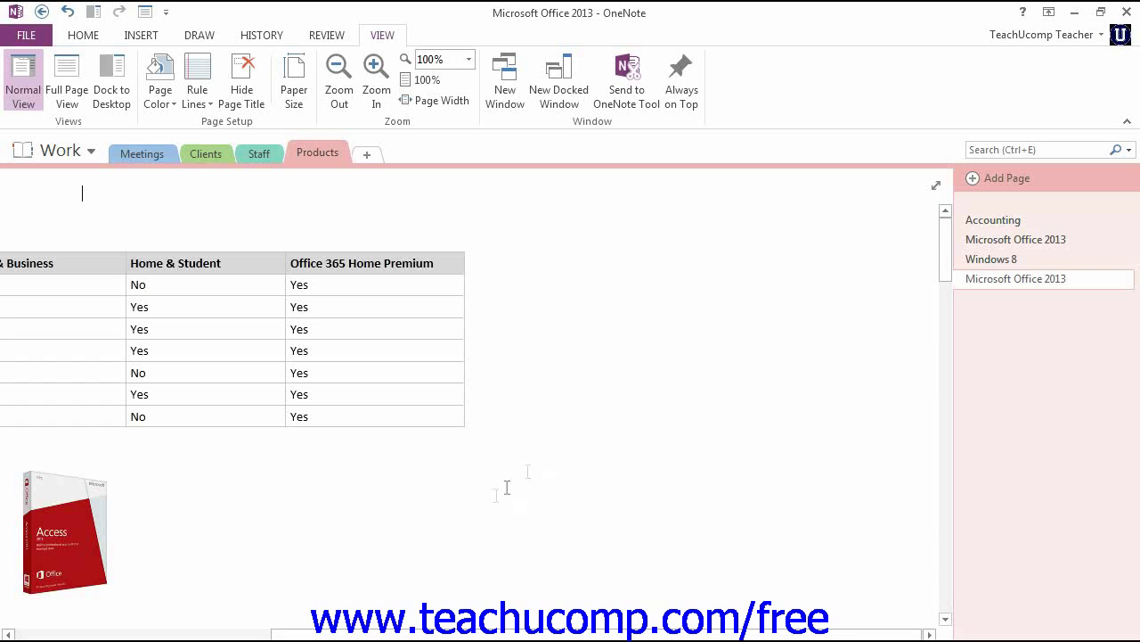
- Apply a light yellow page color to the Microsoft Office 2013 page and reset it to No color
mouse_move(383, 639)
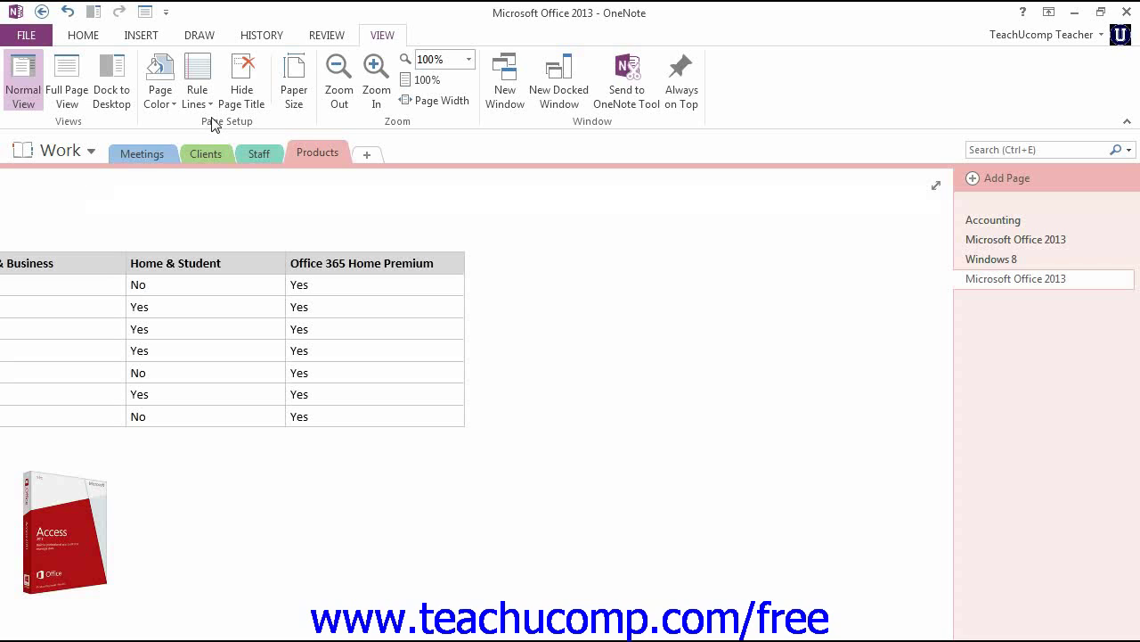
left_click(169, 96)
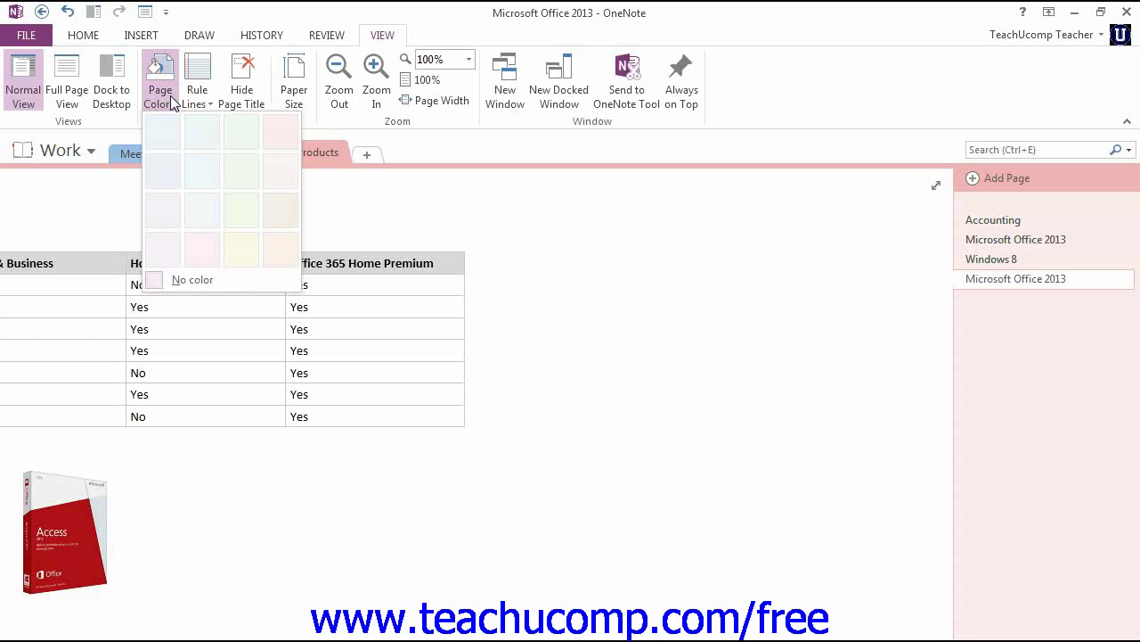
left_click(236, 250)
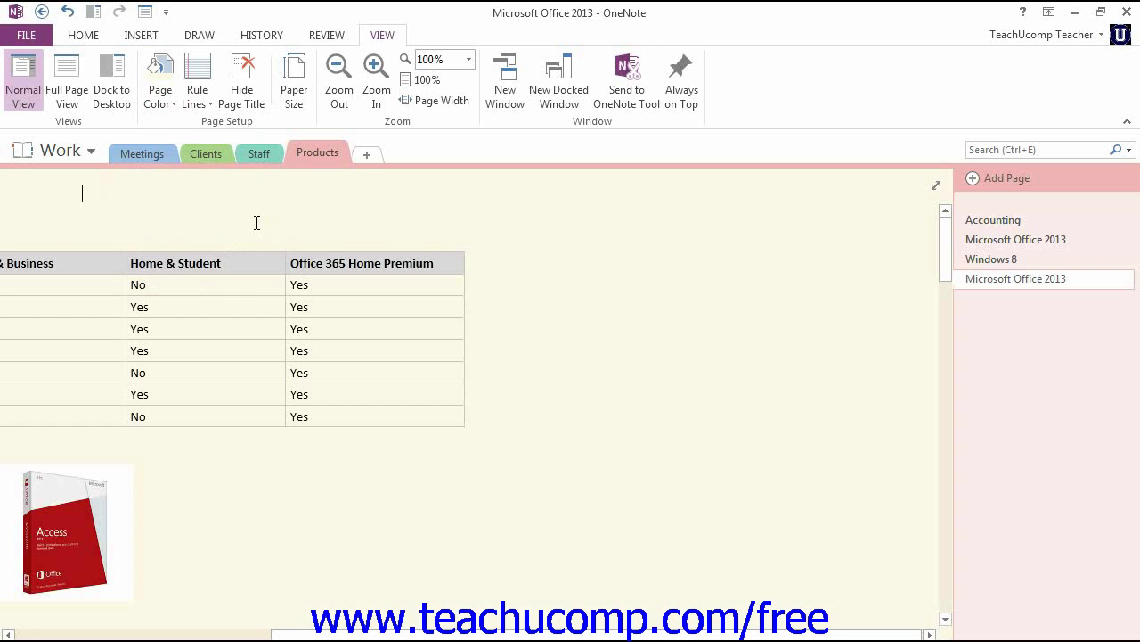
left_click(161, 96)
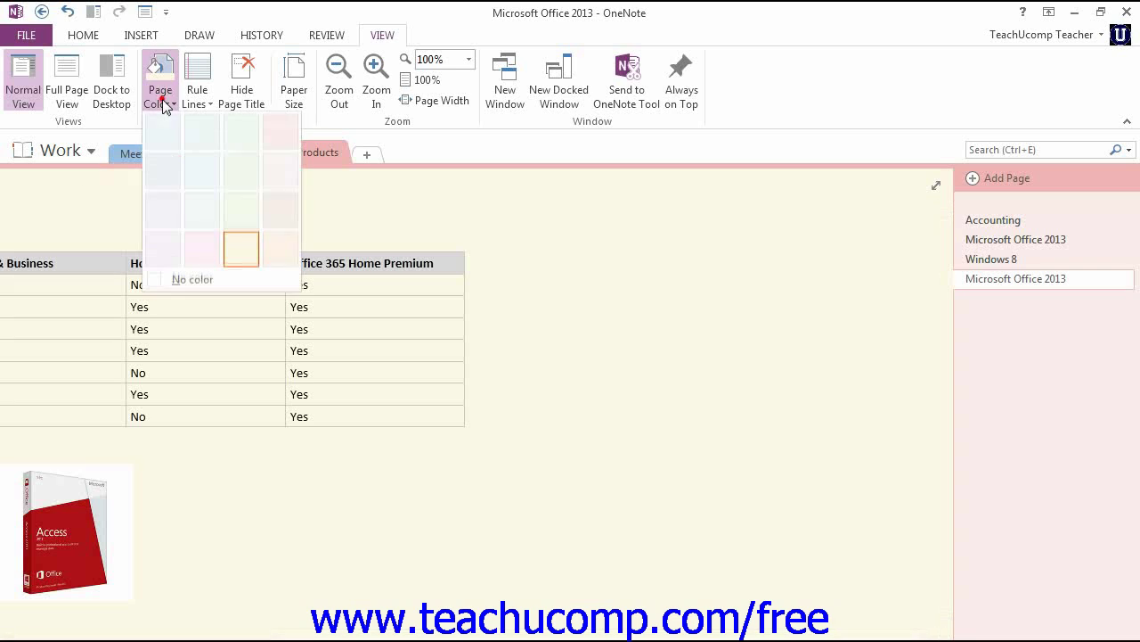
left_click(188, 277)
left_click(161, 98)
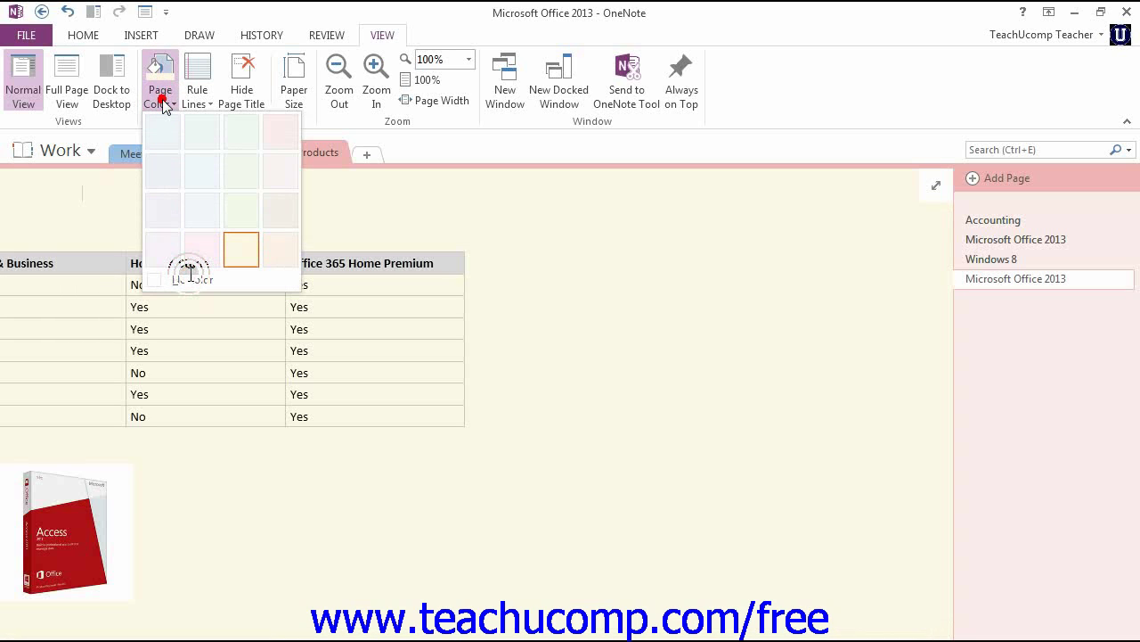
left_click(189, 277)
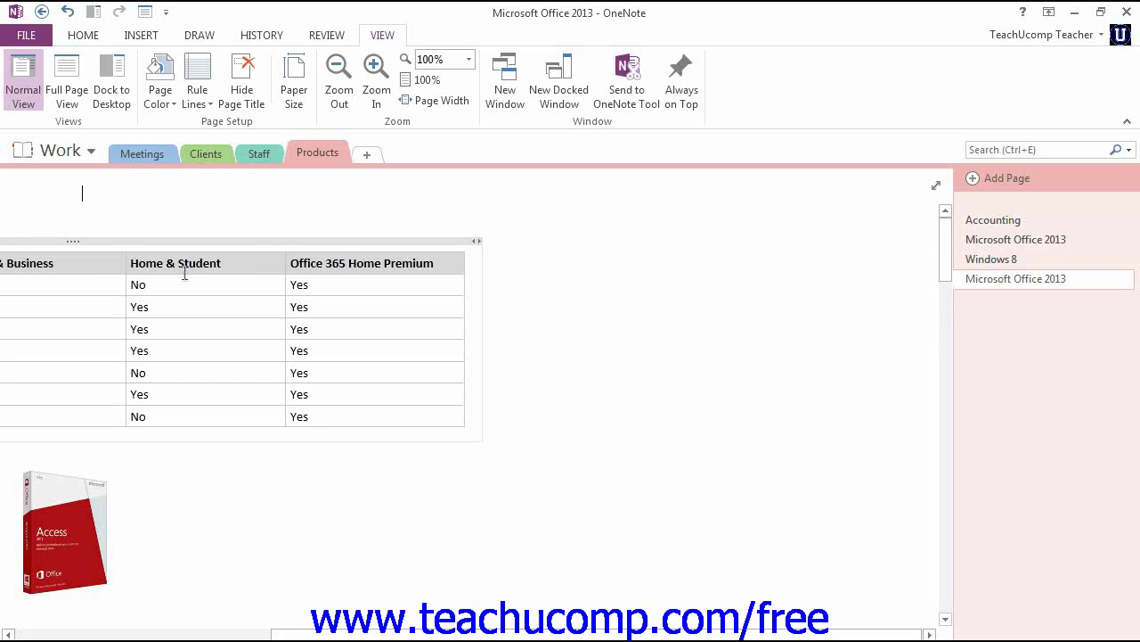
- Apply the second ruled-line style to the page and set the rule lines back to None
left_click(206, 99)
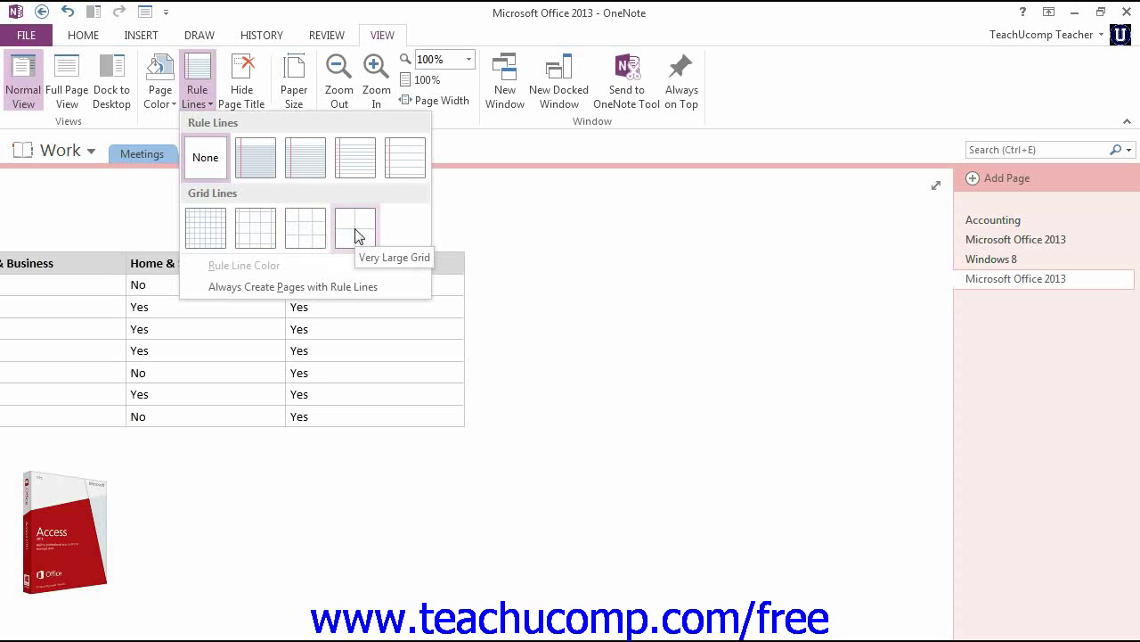
left_click(310, 167)
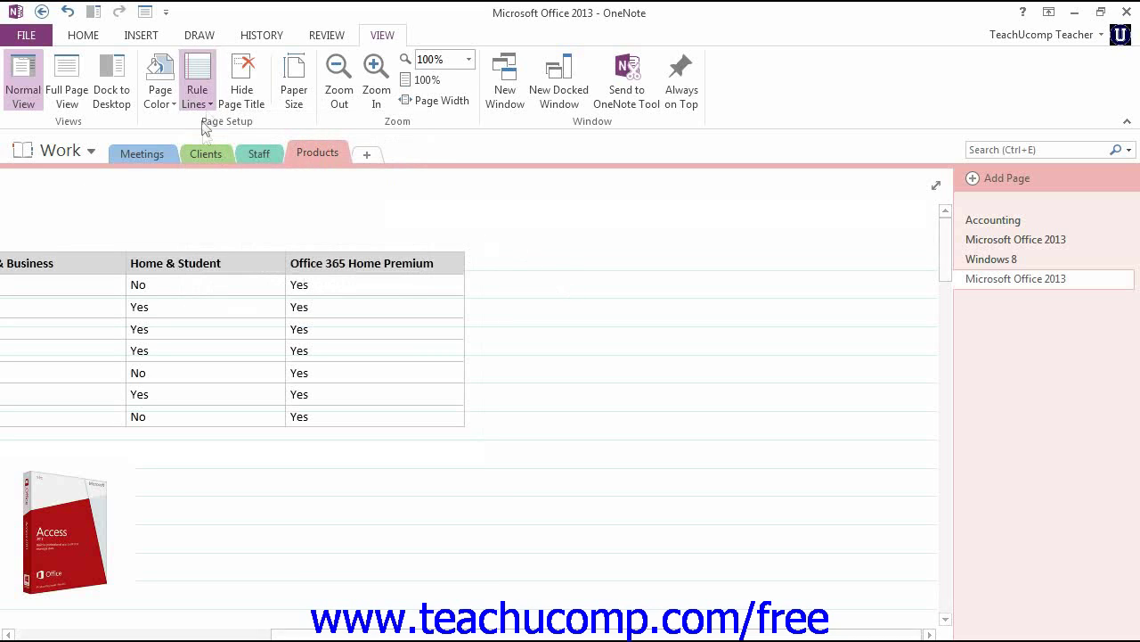
left_click(198, 93)
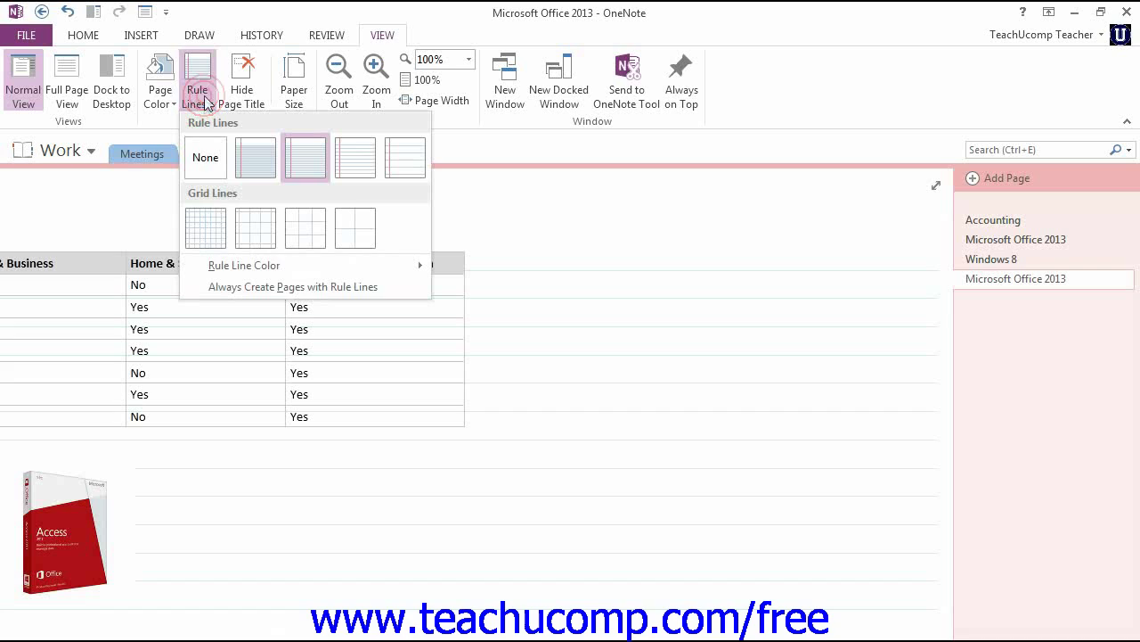
left_click(222, 174)
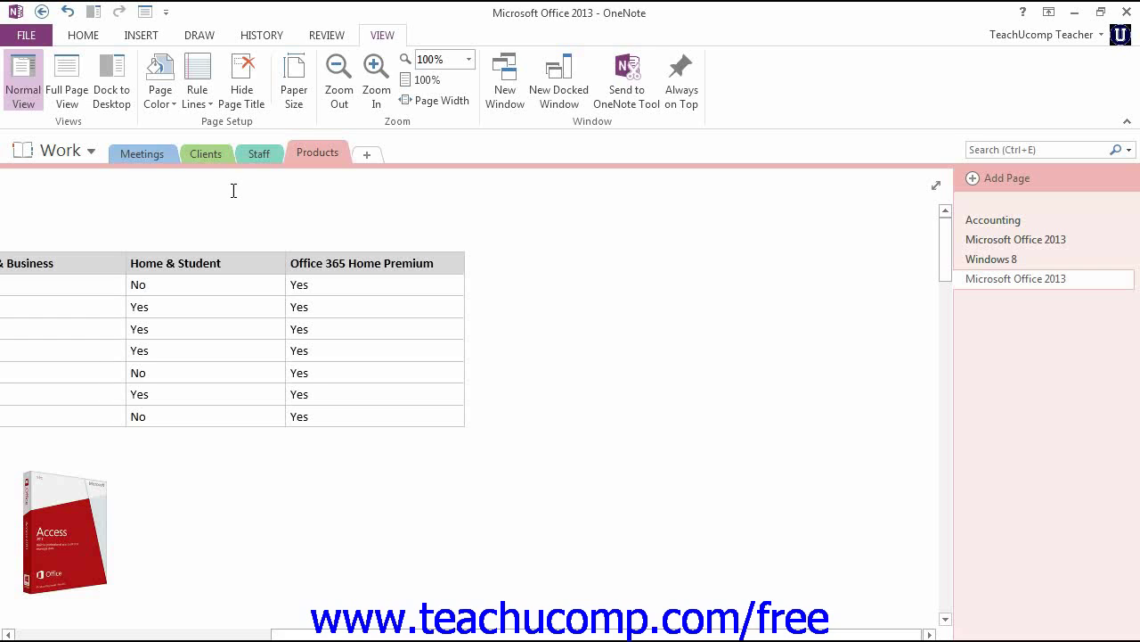
- Start hiding the page title, but decline its removal
left_click(240, 85)
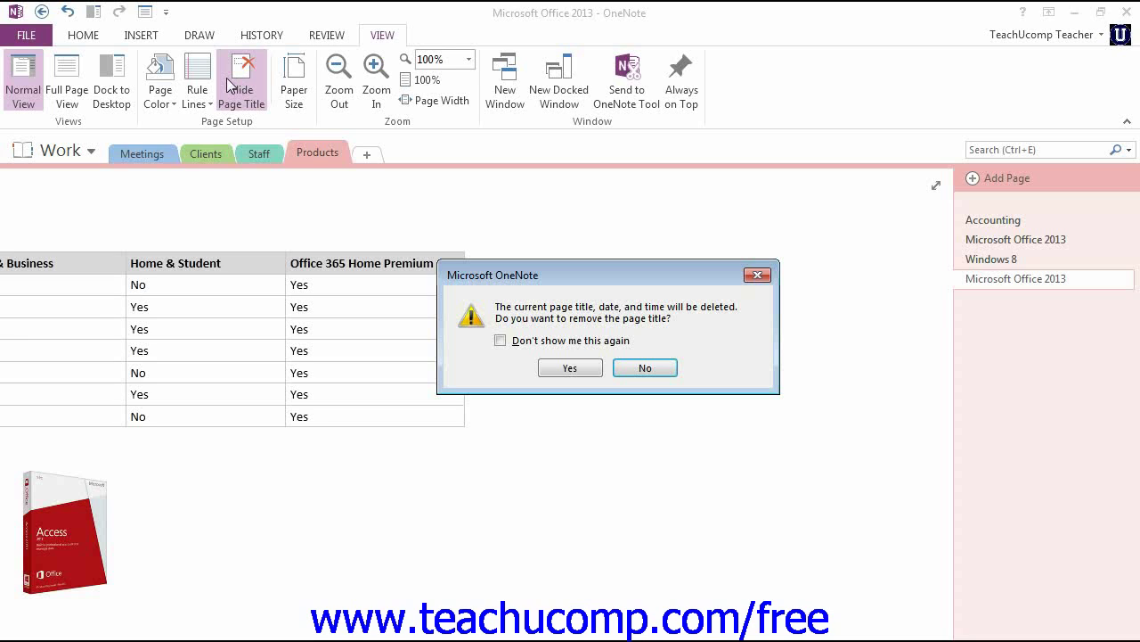
left_click(641, 369)
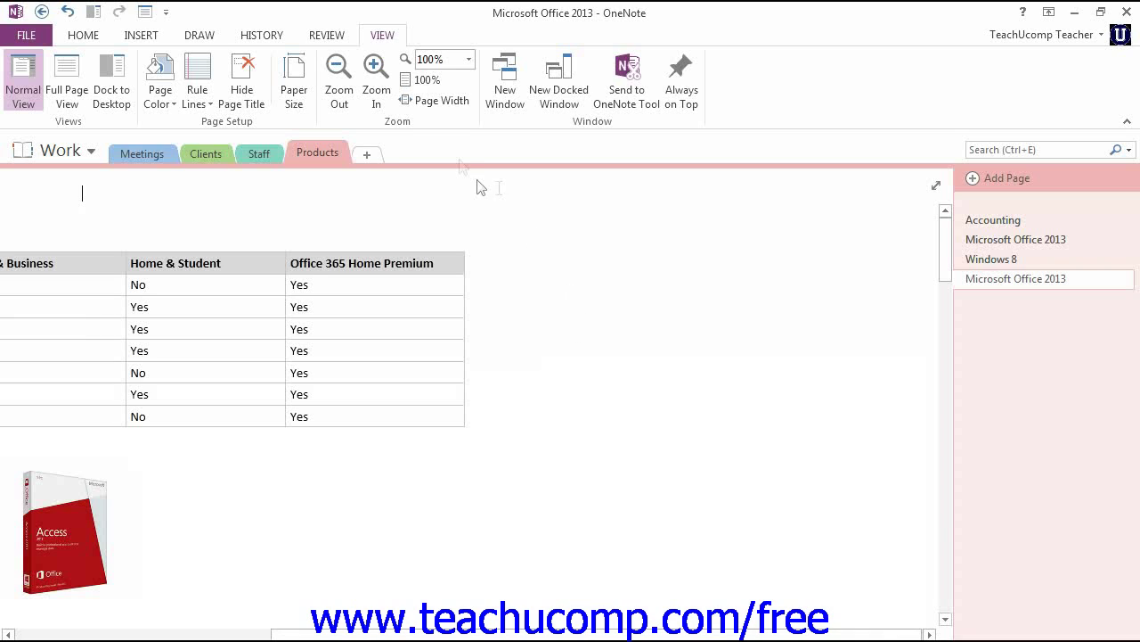
- Set the page zoom to 150% and return it to 100%
left_click(414, 114)
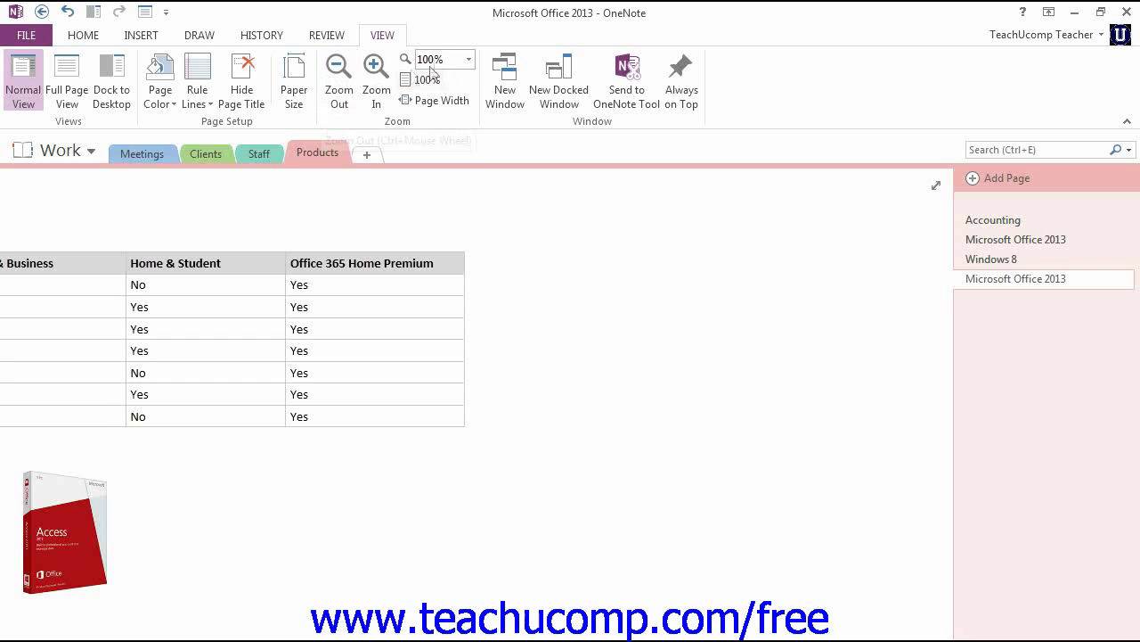
left_click(469, 62)
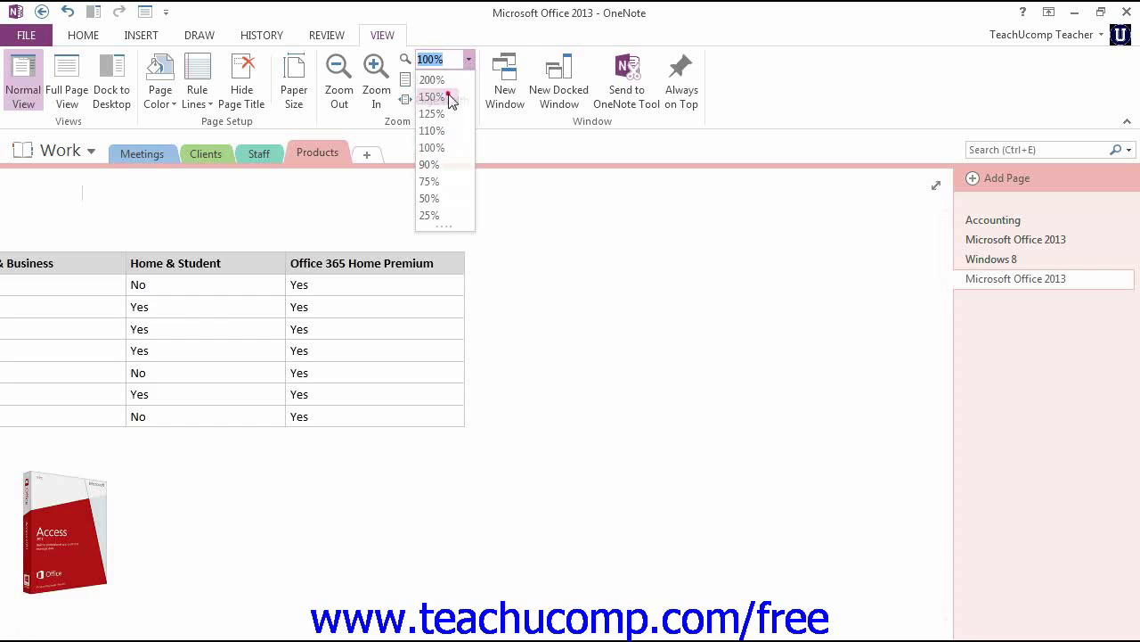
left_click(448, 97)
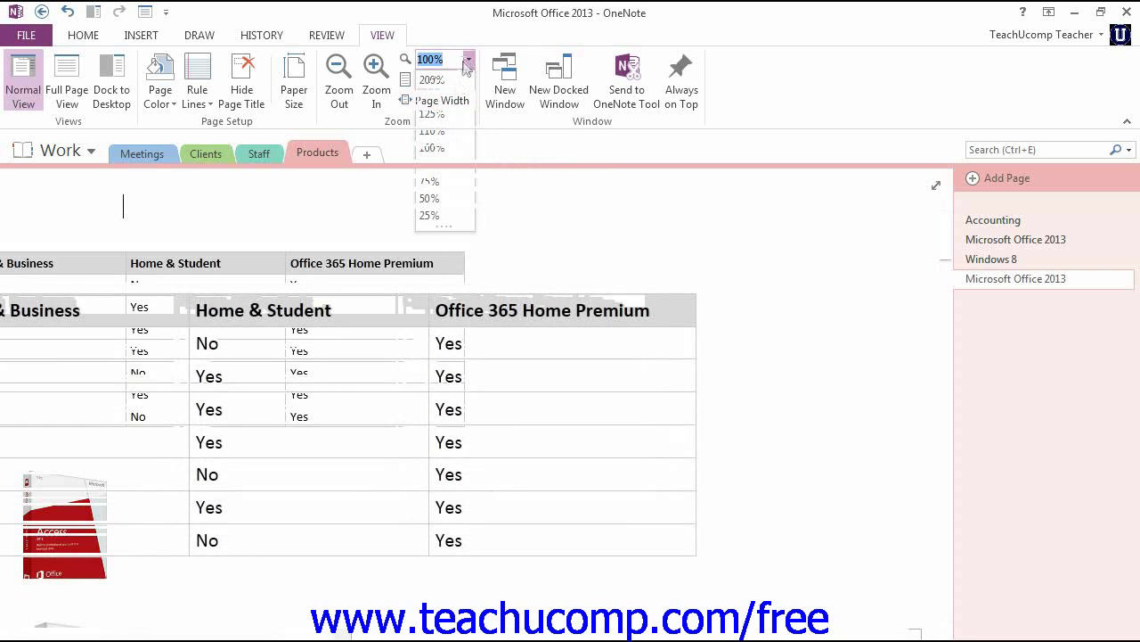
left_click(449, 147)
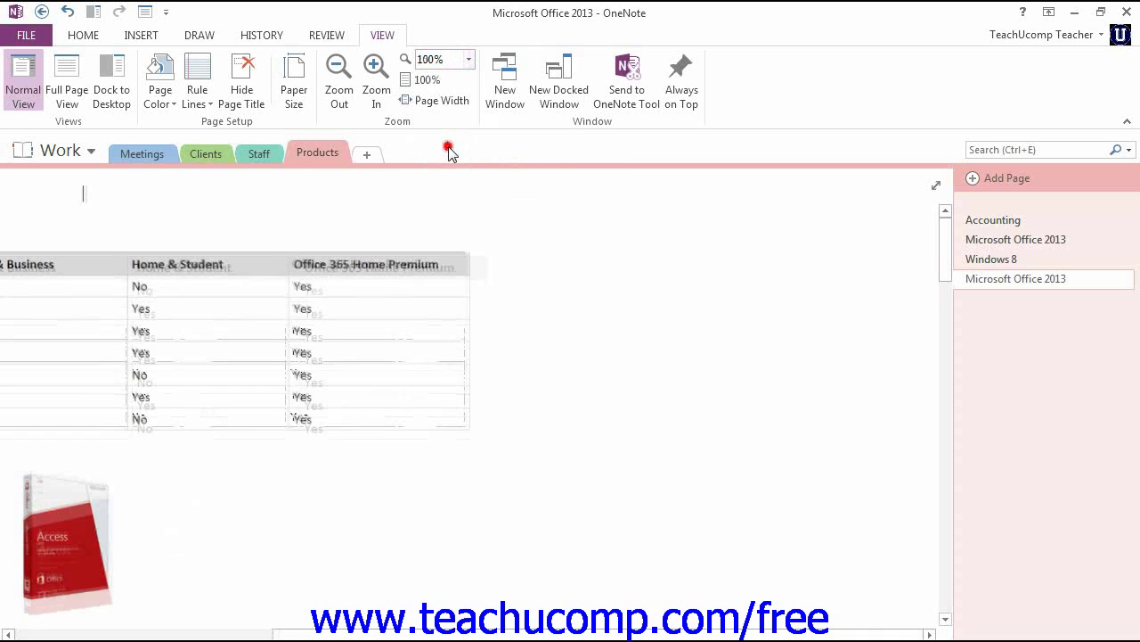
- Zoom in on the page three times, zoom out twice, and fit the zoom to the page width
left_click(376, 71)
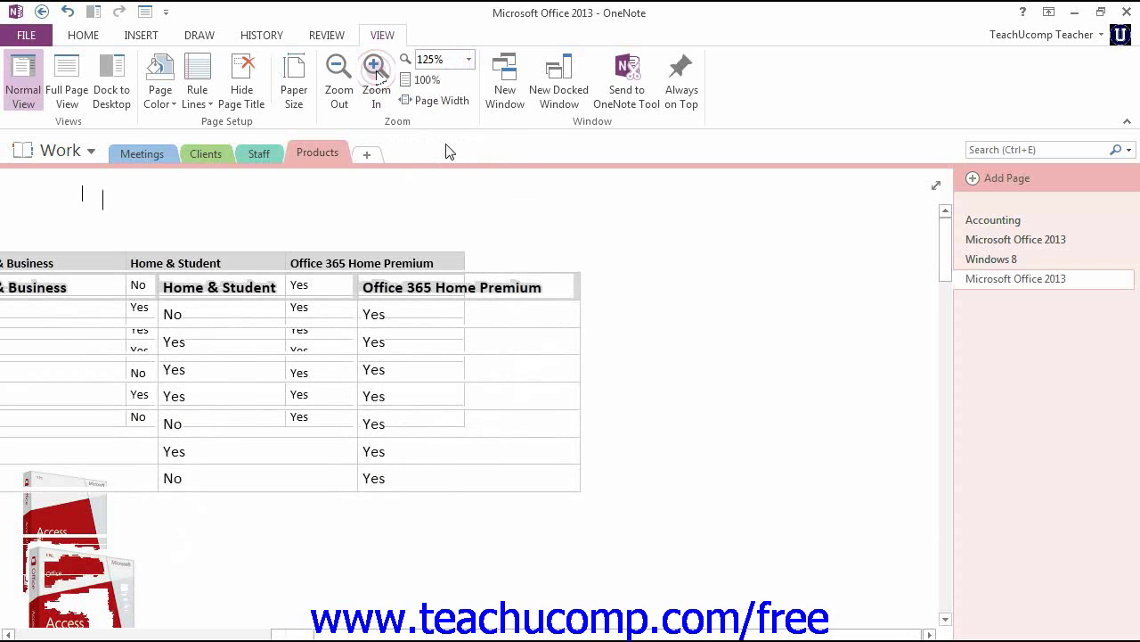
left_click(376, 72)
left_click(376, 71)
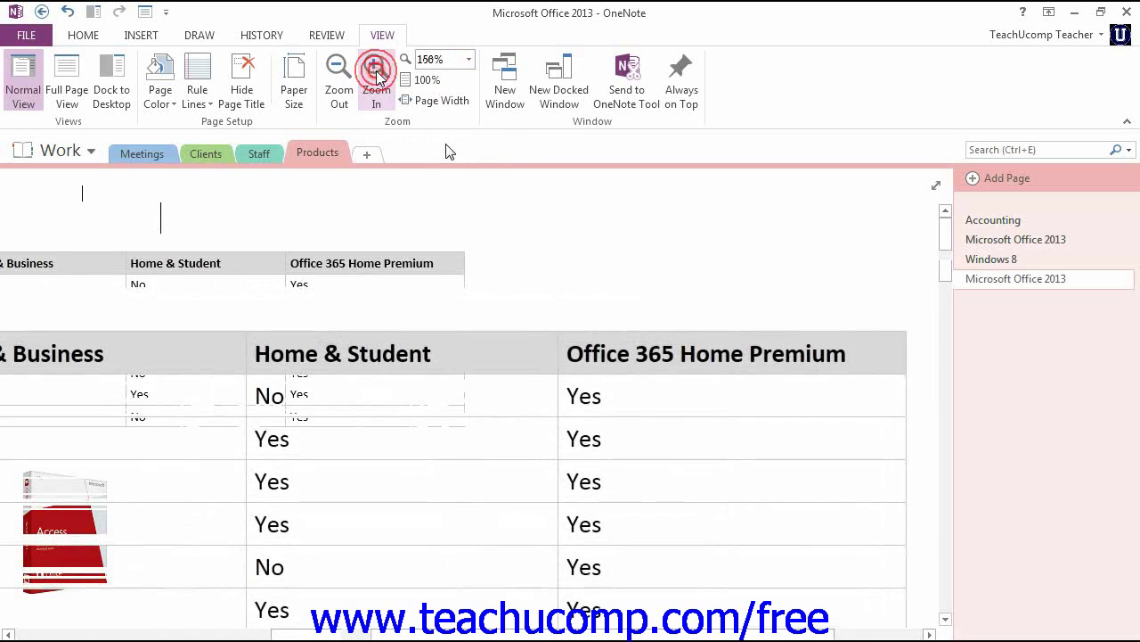
left_click(338, 77)
left_click(338, 77)
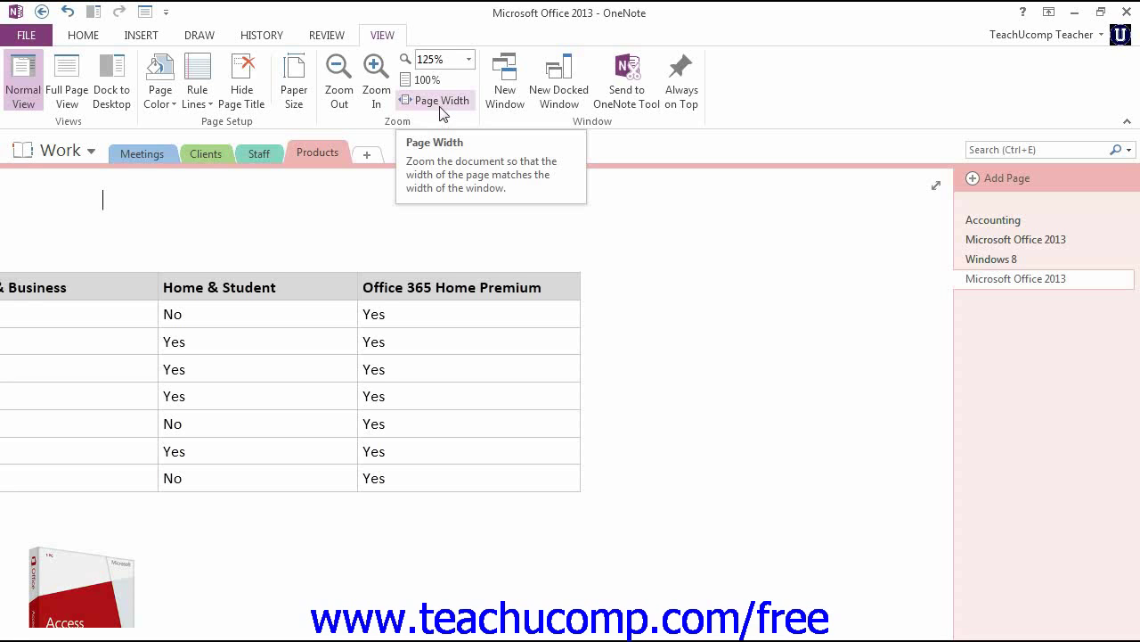
left_click(440, 103)
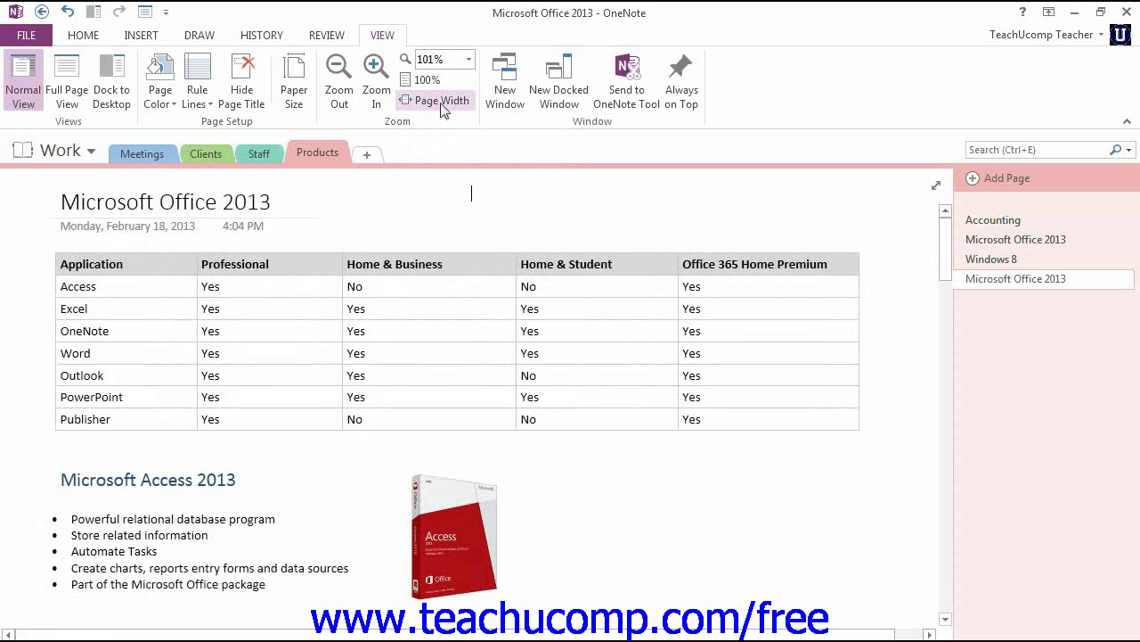